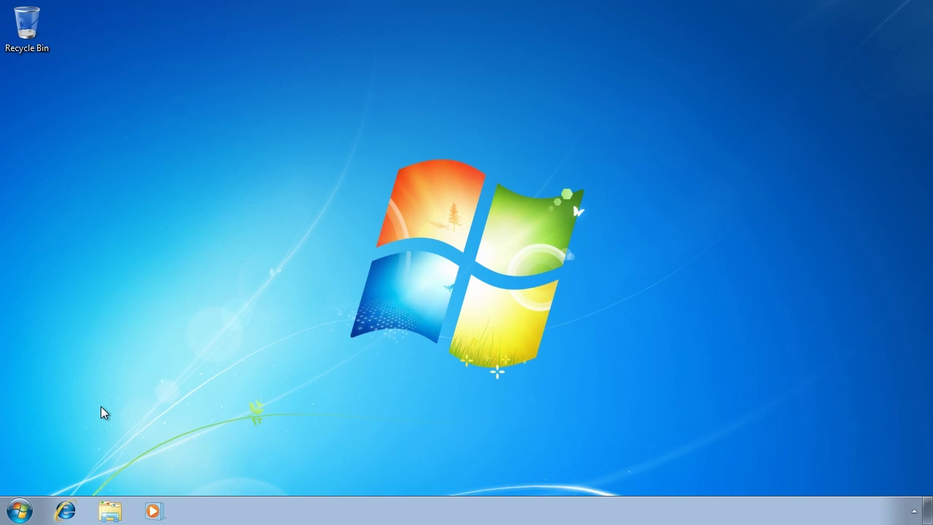
# Open the computer's System Protection settings from the System page under System and Security in Control Panel
pyautogui.click(19, 510)
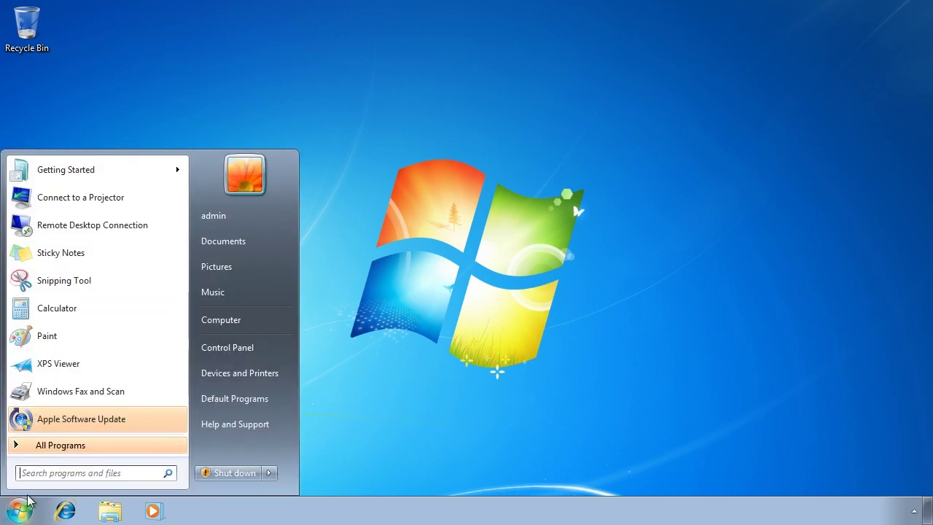
pyautogui.click(279, 355)
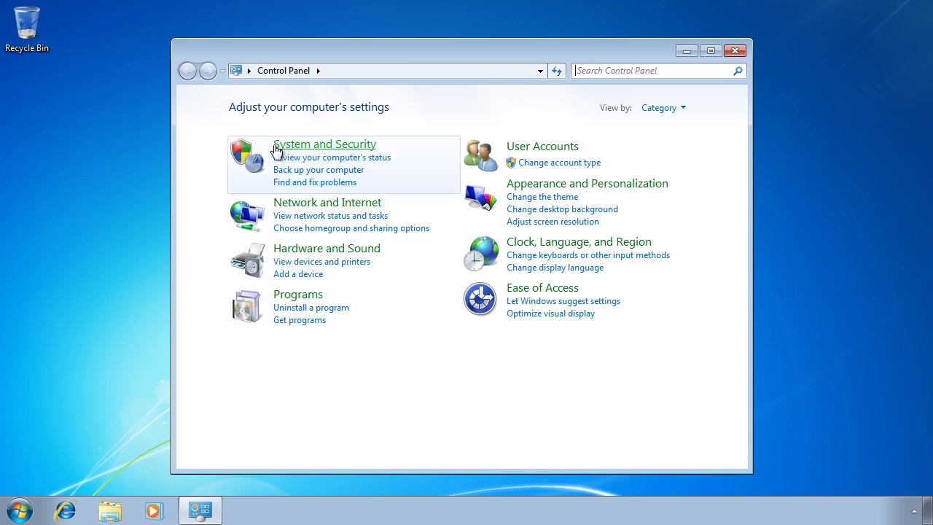
pyautogui.click(370, 149)
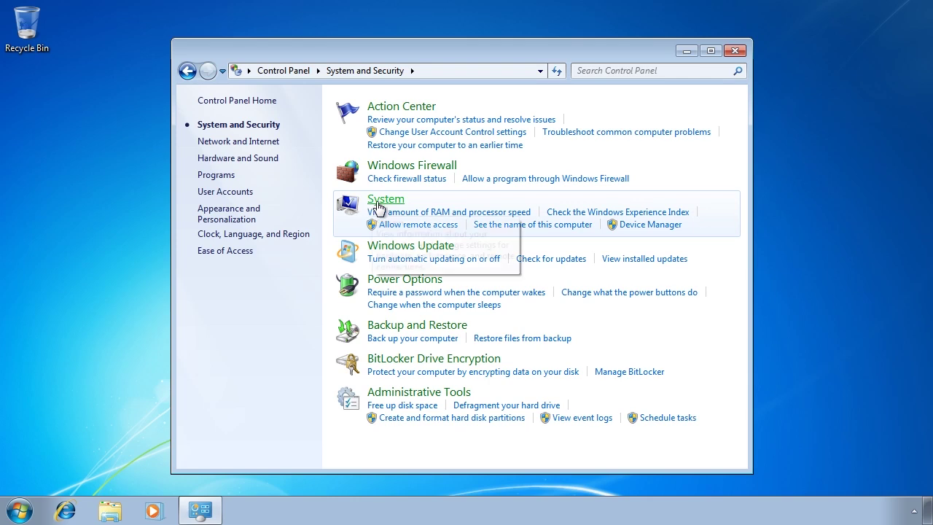
pyautogui.click(403, 209)
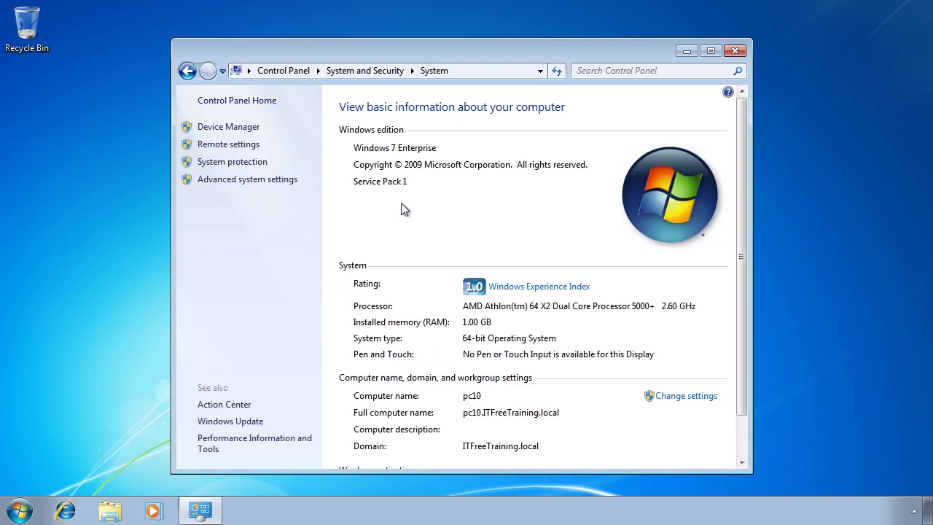
pyautogui.click(259, 167)
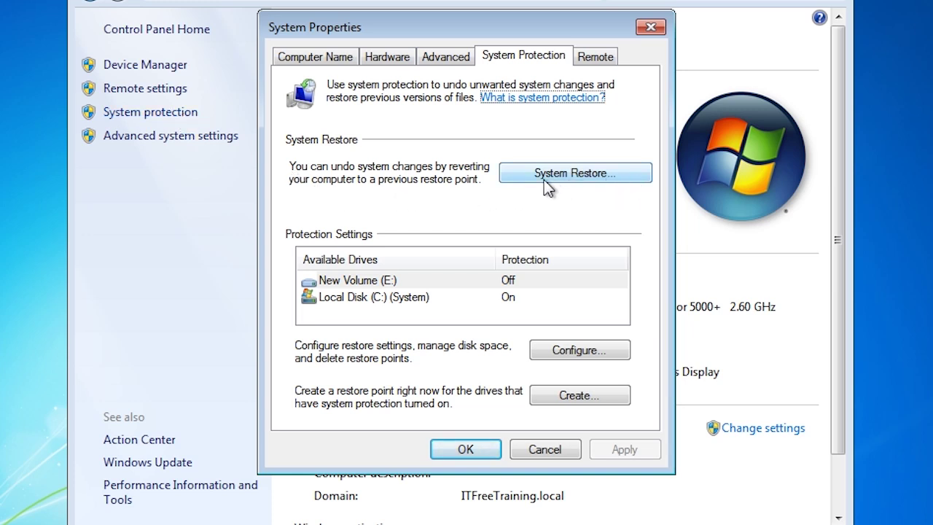
# Start System Restore, go through the entries in the restore point list, and show more restore points
pyautogui.click(522, 182)
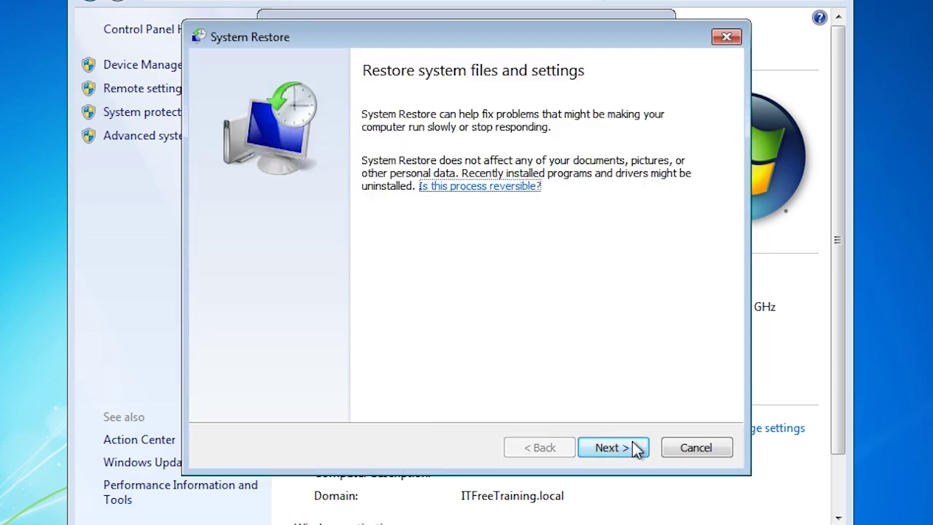
pyautogui.click(611, 448)
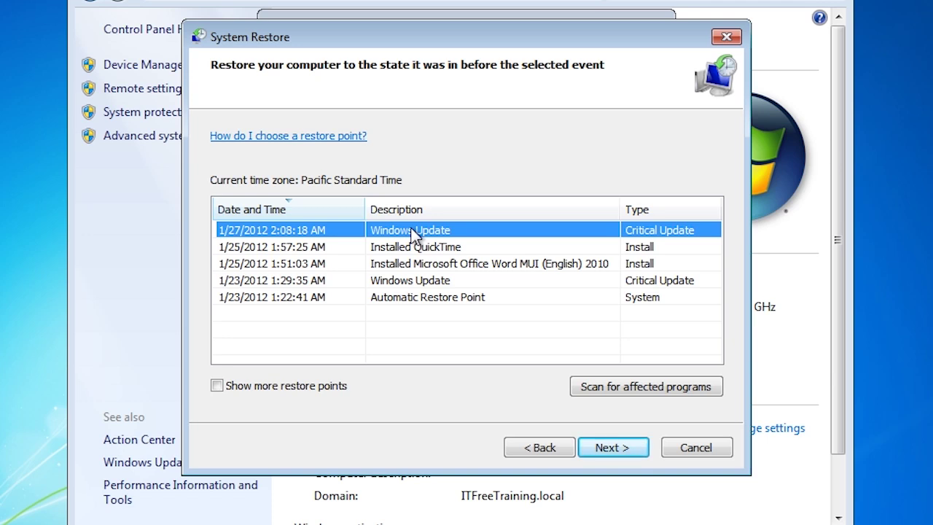
pyautogui.click(418, 249)
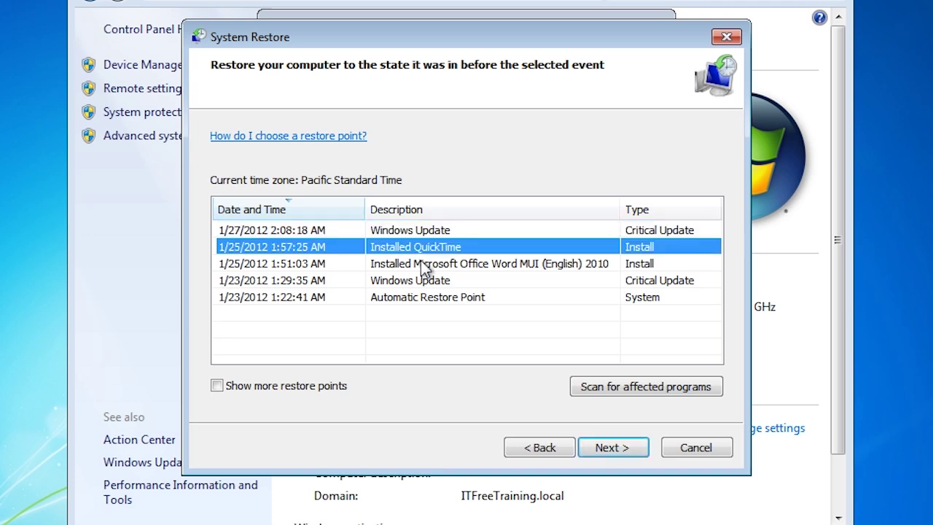
pyautogui.click(422, 263)
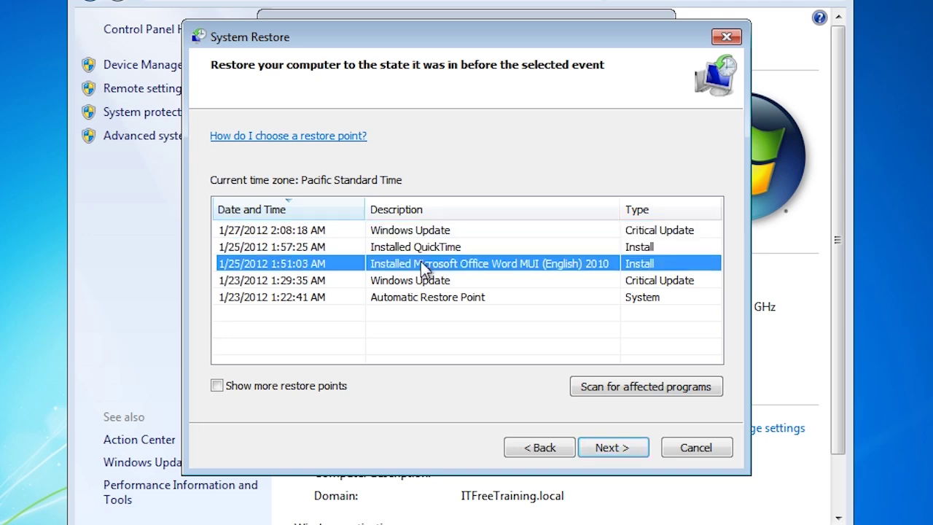
pyautogui.click(427, 300)
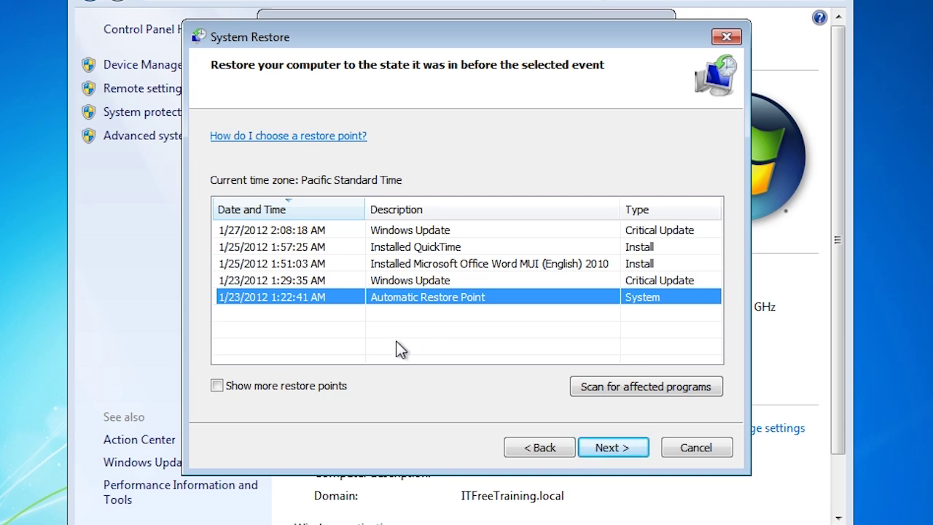
pyautogui.click(221, 386)
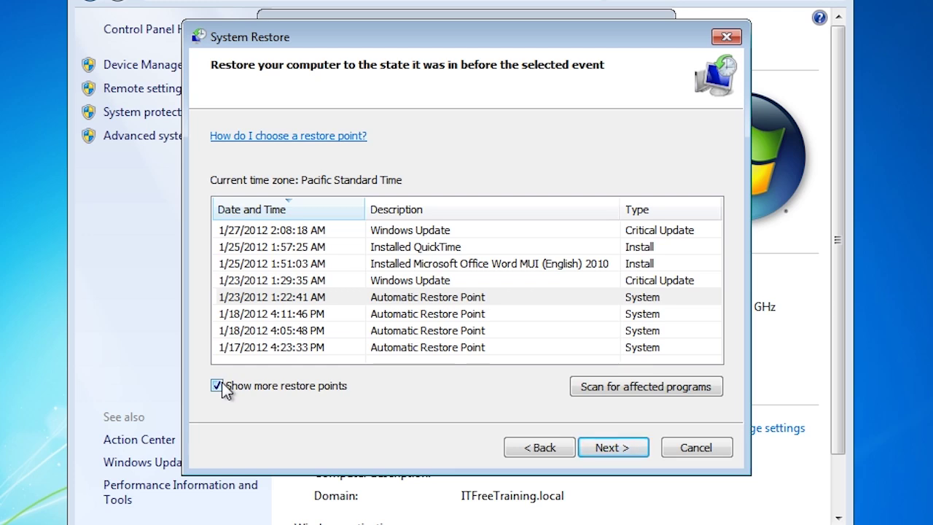
# Scan the "Installed Microsoft Office Word MUI (English) 2010" restore point for affected programs and review the deleted and restored lists
pyautogui.click(371, 264)
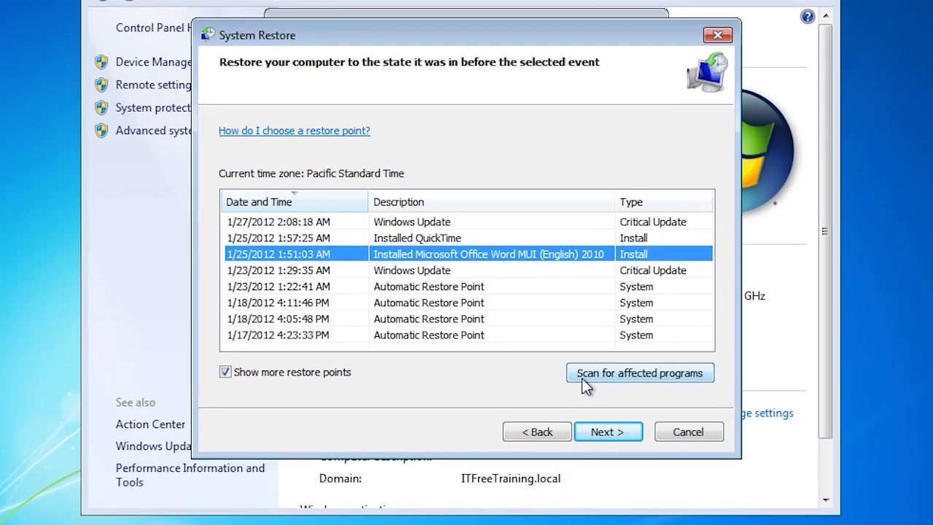
pyautogui.click(612, 387)
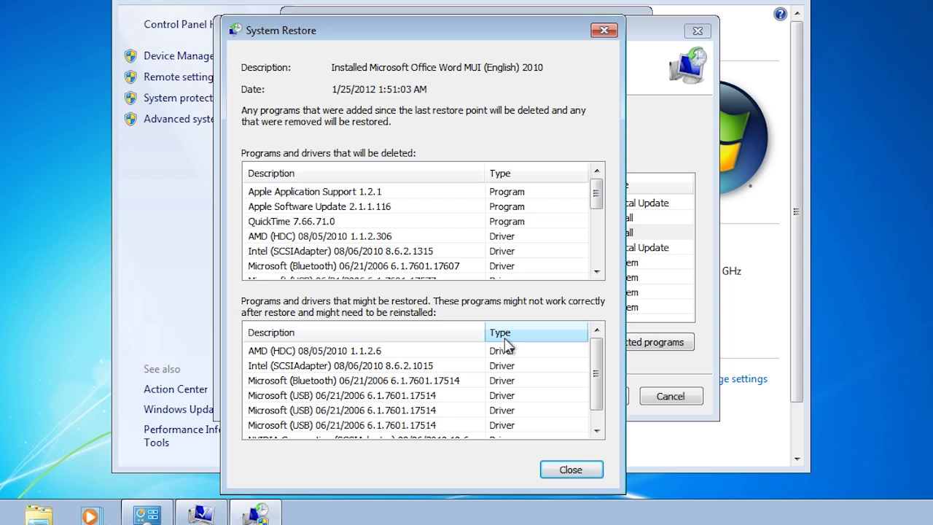
pyautogui.scroll(-1, 598, 207)
pyautogui.moveTo(598, 212); pyautogui.dragTo(597, 254)
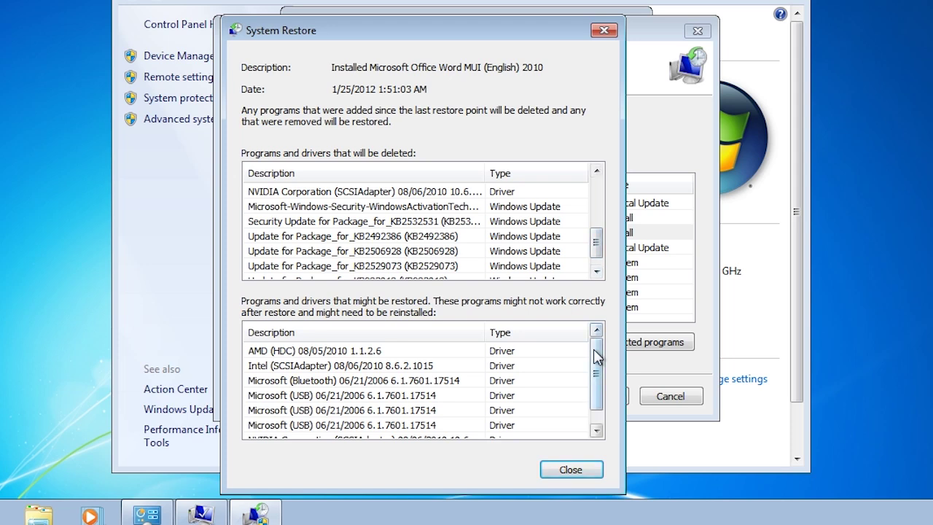
pyautogui.moveTo(596, 355); pyautogui.dragTo(597, 418)
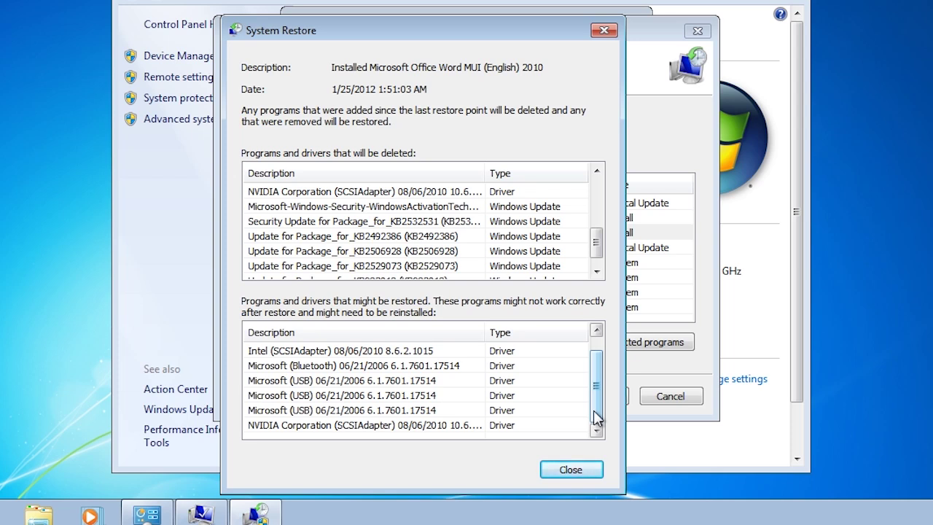
pyautogui.click(568, 470)
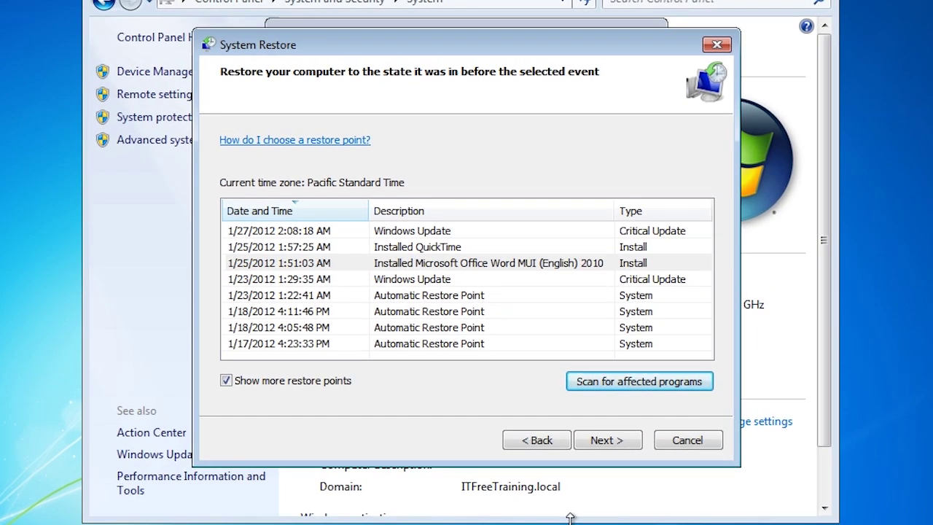
# Restore the computer to the Windows Update restore point of 1/27/2012 2:08:18 AM, confirming that System Restore should continue
pyautogui.click(427, 232)
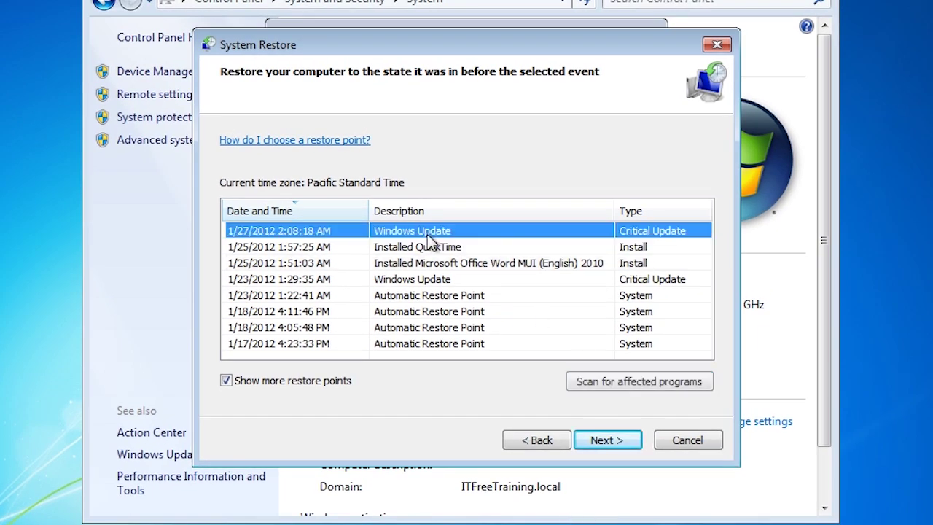
pyautogui.click(604, 440)
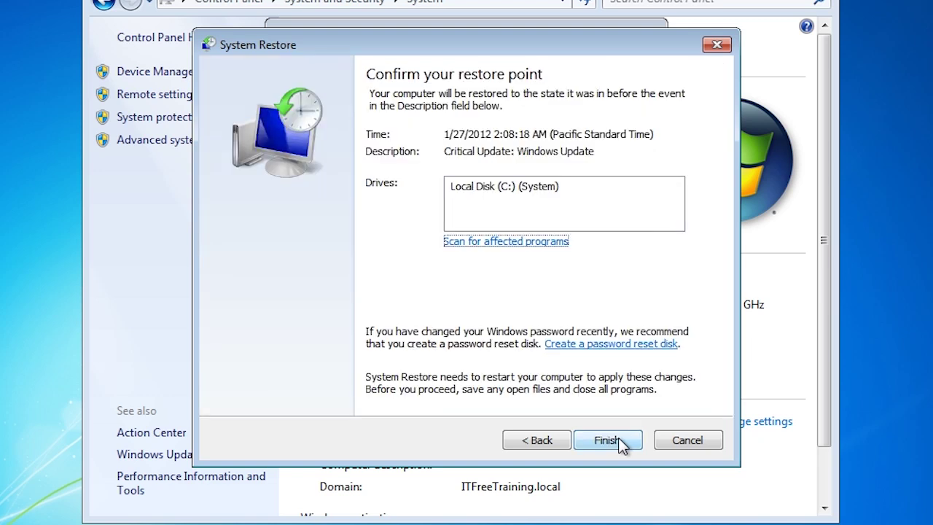
pyautogui.click(620, 441)
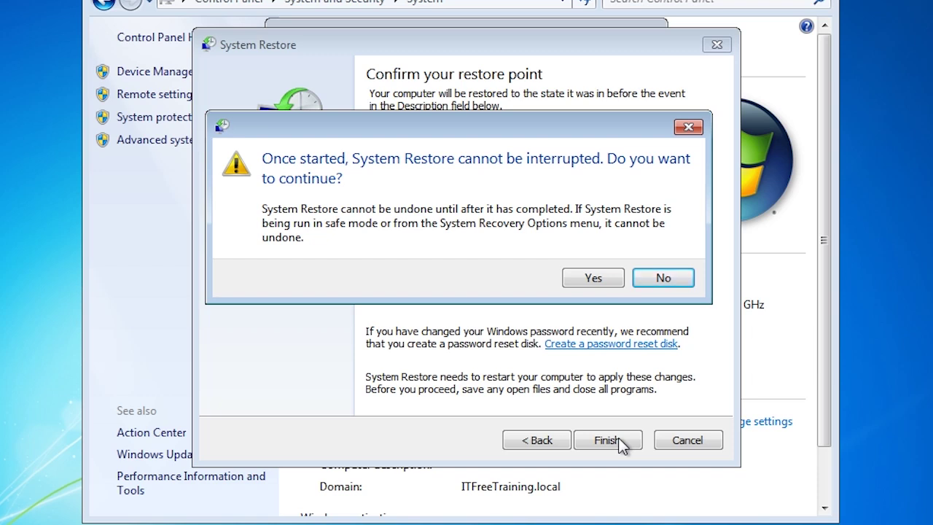
pyautogui.click(608, 278)
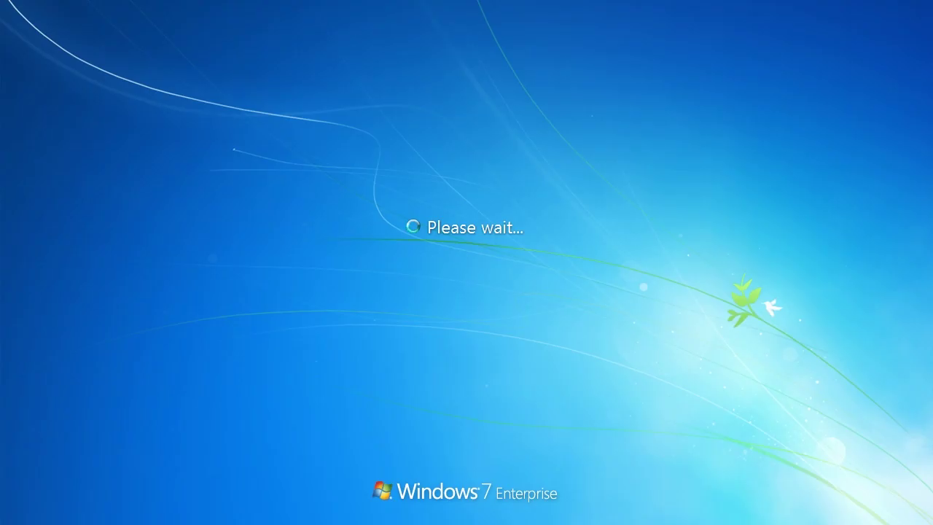
# Log back in to Windows with the account password and dismiss the System Restore completion message
pyautogui.write('********')
pyautogui.press('Return')
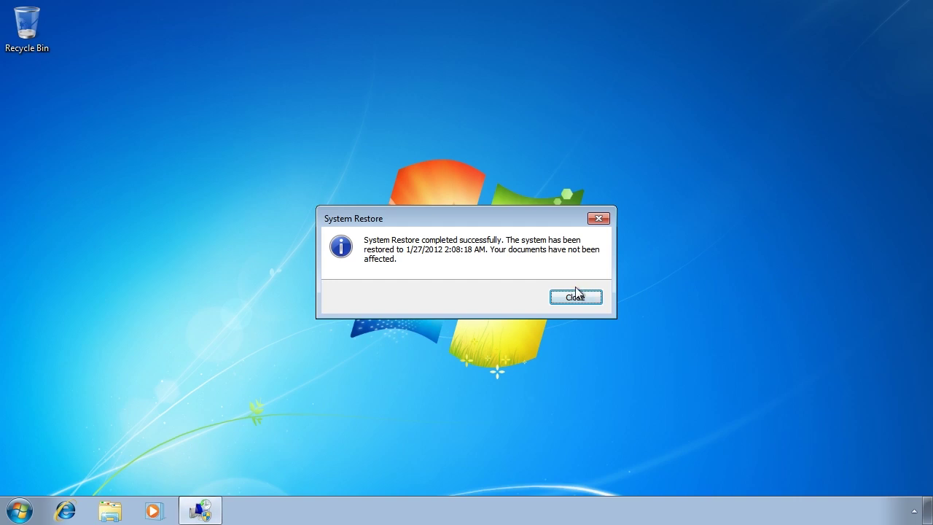
pyautogui.click(590, 298)
# Search the computer for "system" and open the System page of Control Panel
pyautogui.click(20, 510)
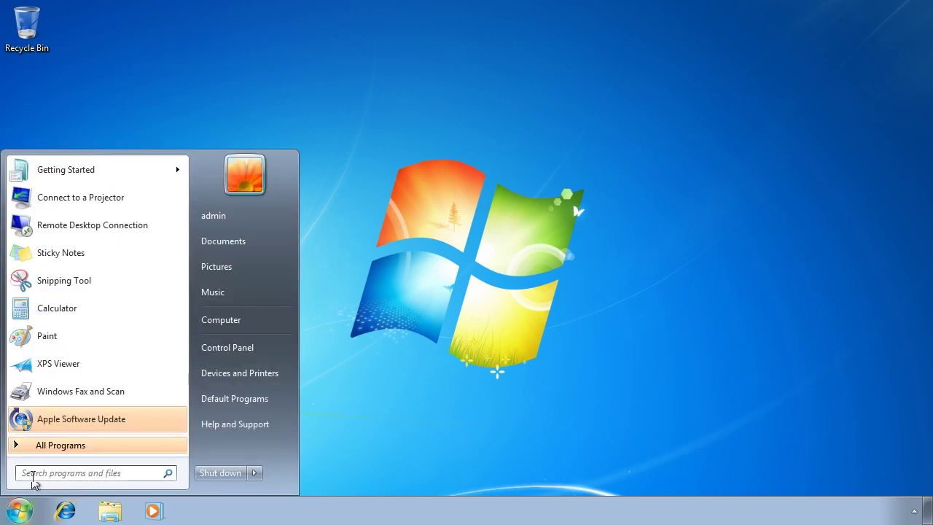
pyautogui.write('system')
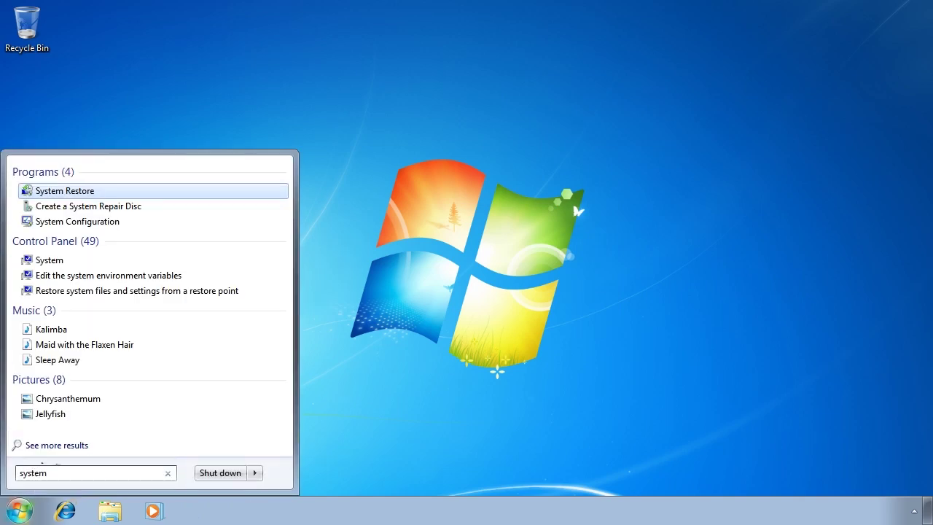
pyautogui.click(73, 261)
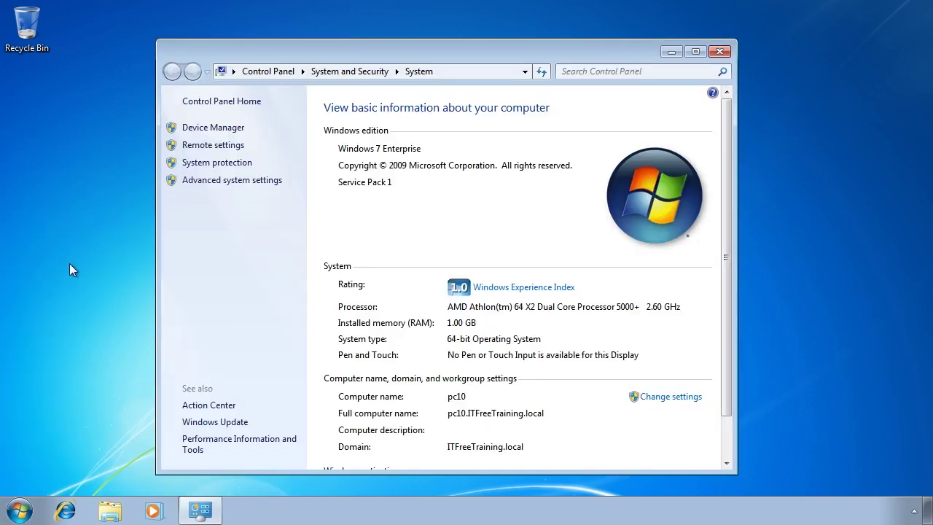
# Start System Restore from the System Protection settings to view the Undo System Restore option, and cancel without restoring
pyautogui.click(229, 164)
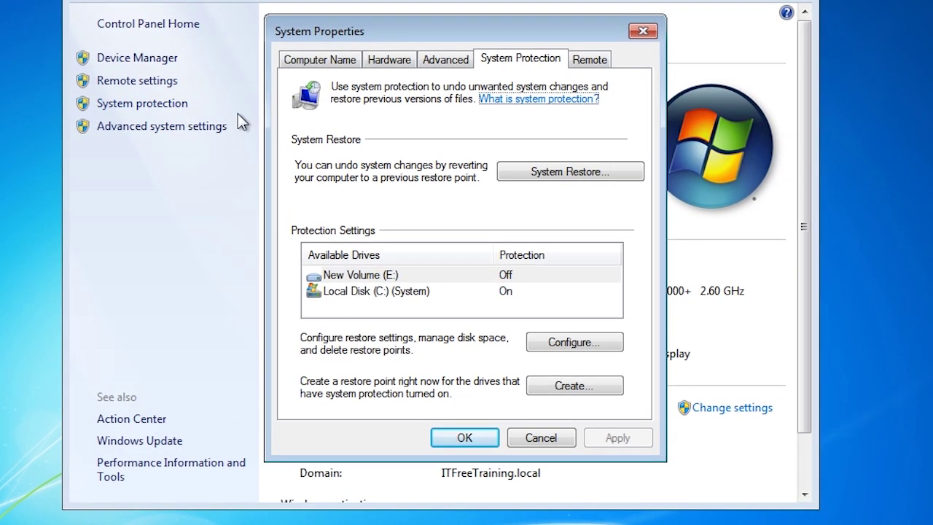
pyautogui.click(622, 175)
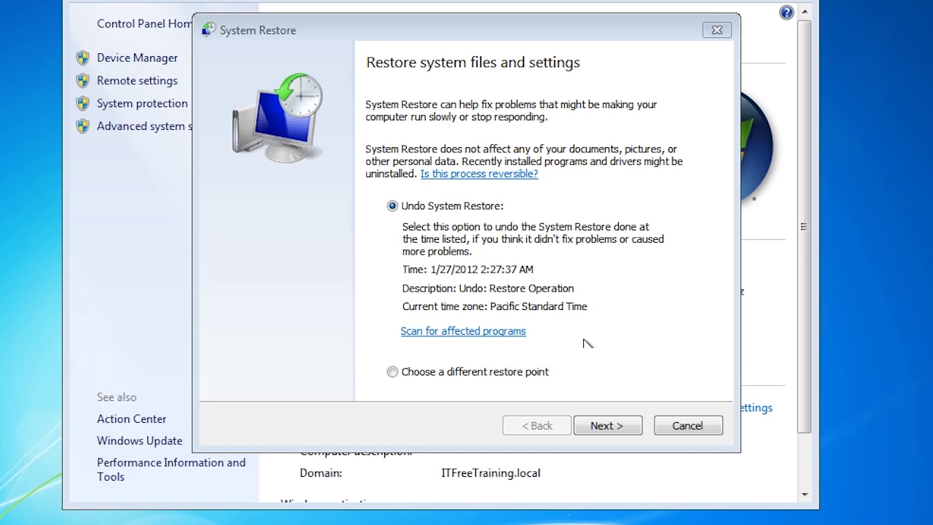
pyautogui.click(700, 426)
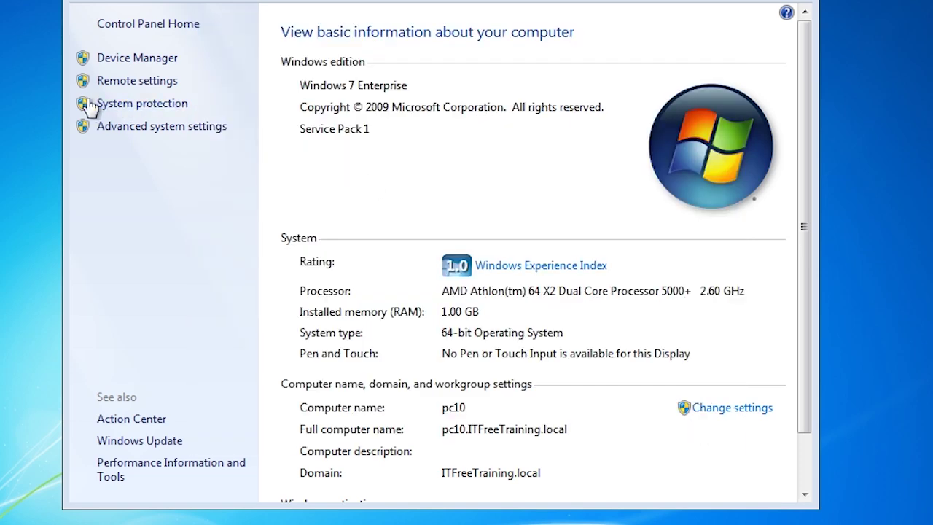
# Configure protection for New Volume (E:) to restore system settings and previous versions of files, with max usage of 15% (9.00 GB)
pyautogui.click(173, 105)
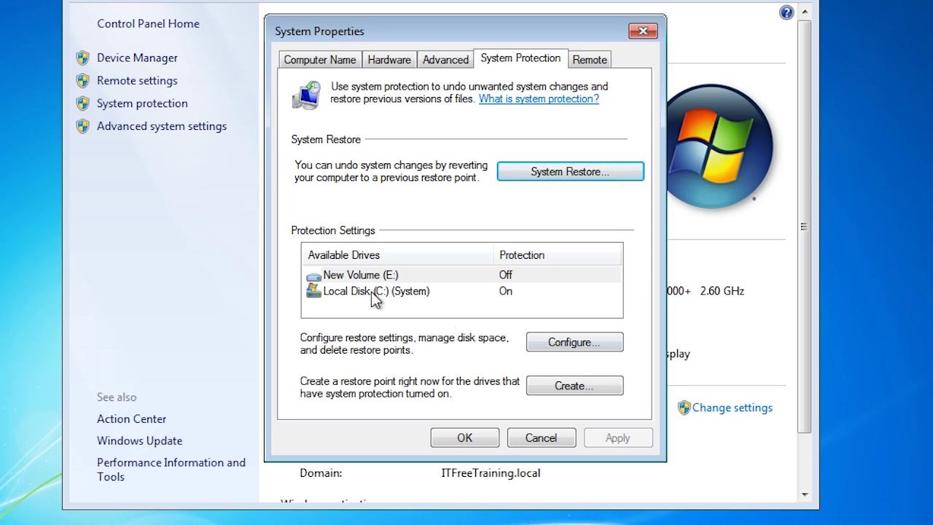
pyautogui.click(347, 276)
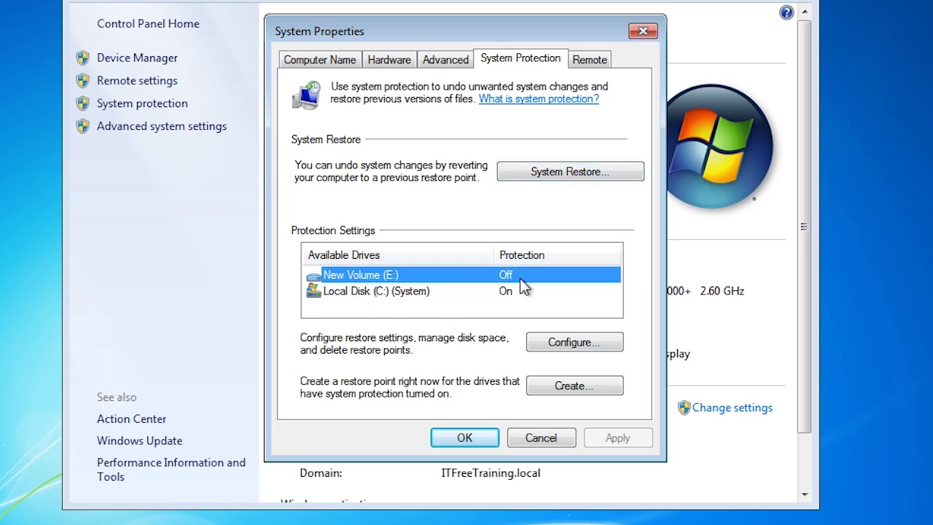
pyautogui.click(617, 343)
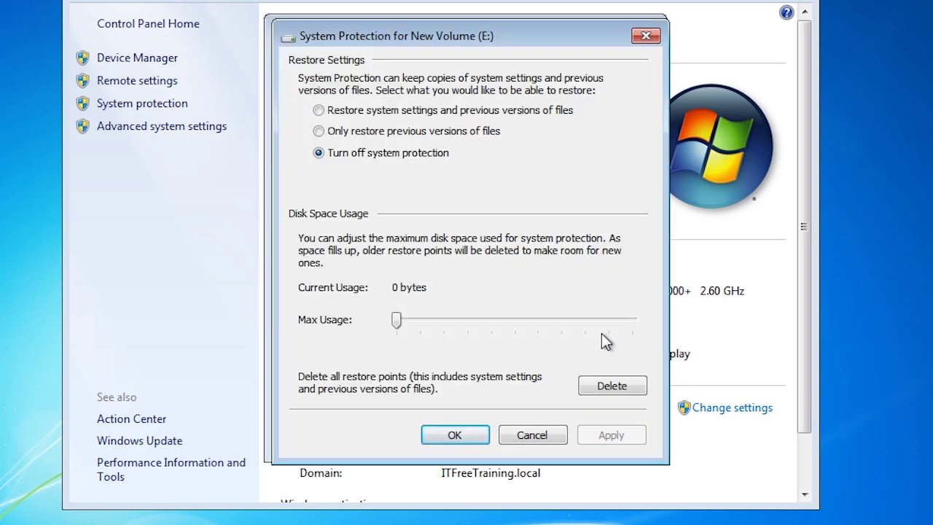
pyautogui.click(321, 111)
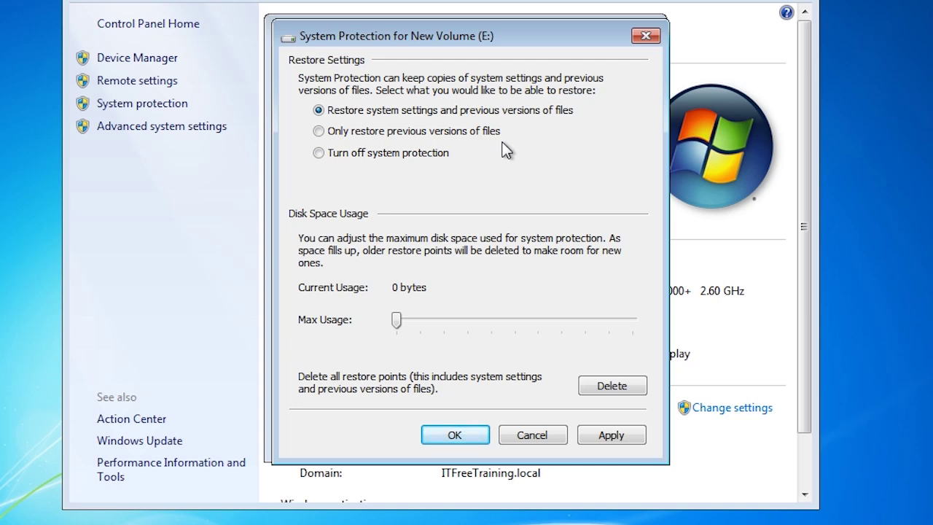
pyautogui.moveTo(400, 319); pyautogui.dragTo(437, 321)
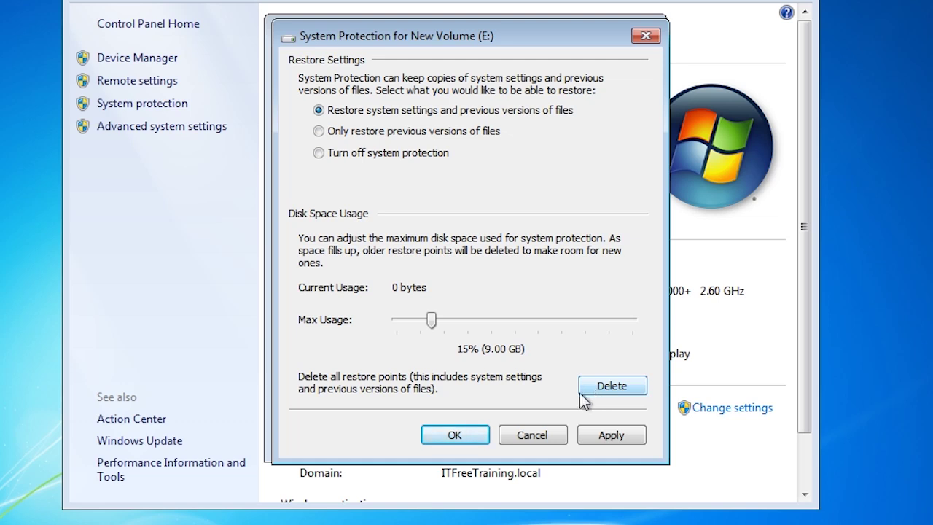
pyautogui.click(478, 435)
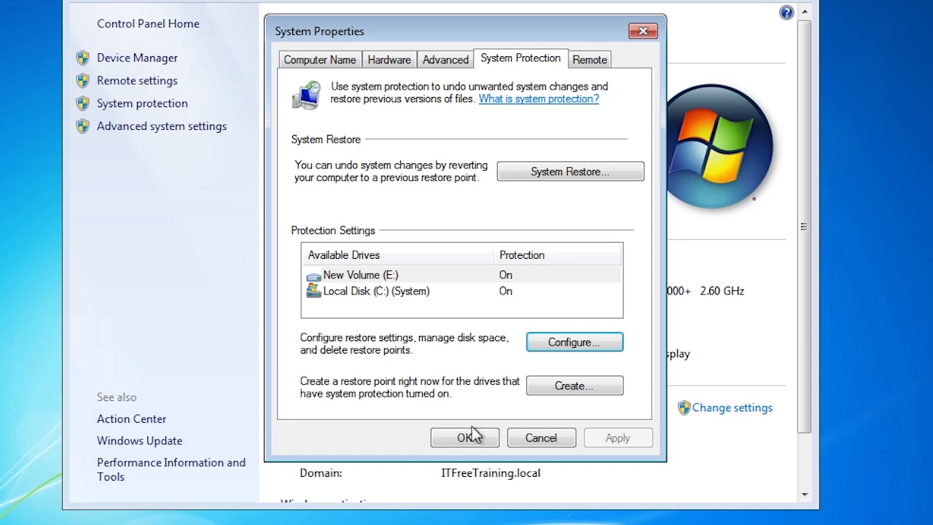
# Create a restore point described as "Manually restore point", then close System Properties and the System window
pyautogui.click(619, 391)
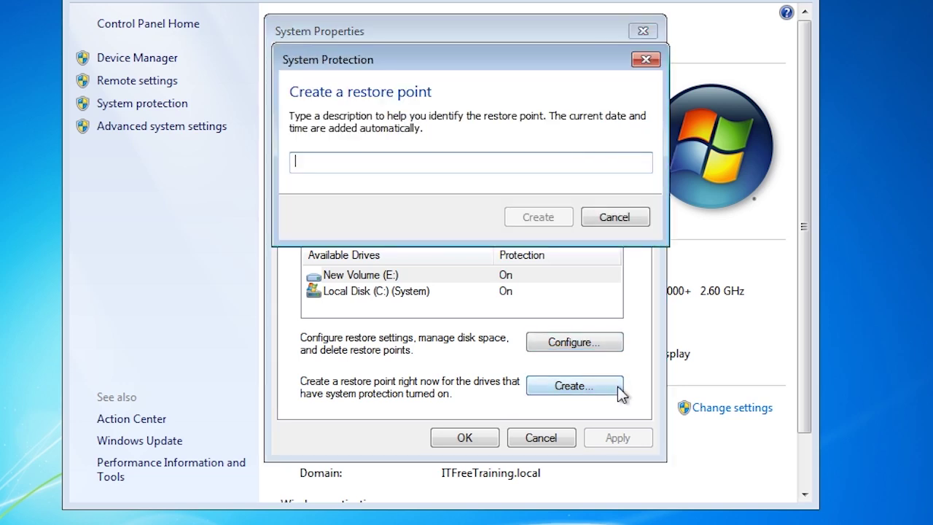
pyautogui.write('Manuall')
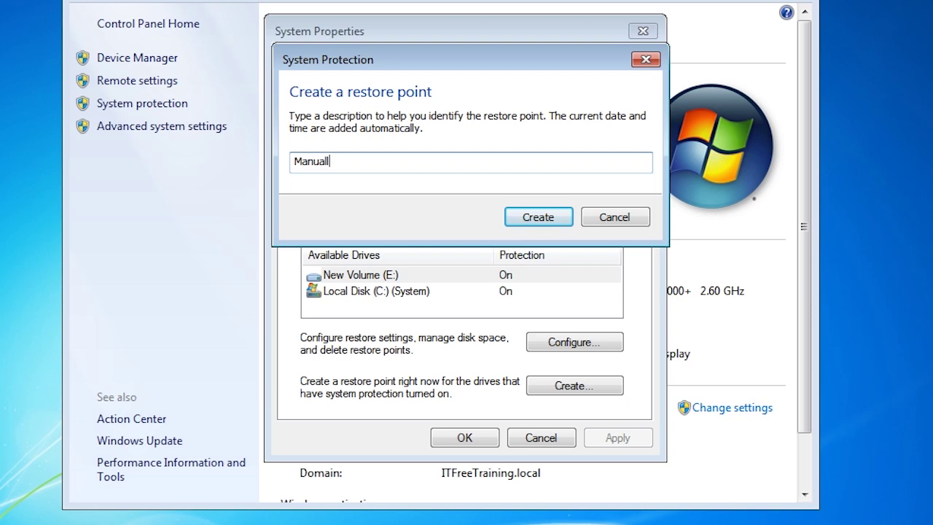
pyautogui.write('y restore point')
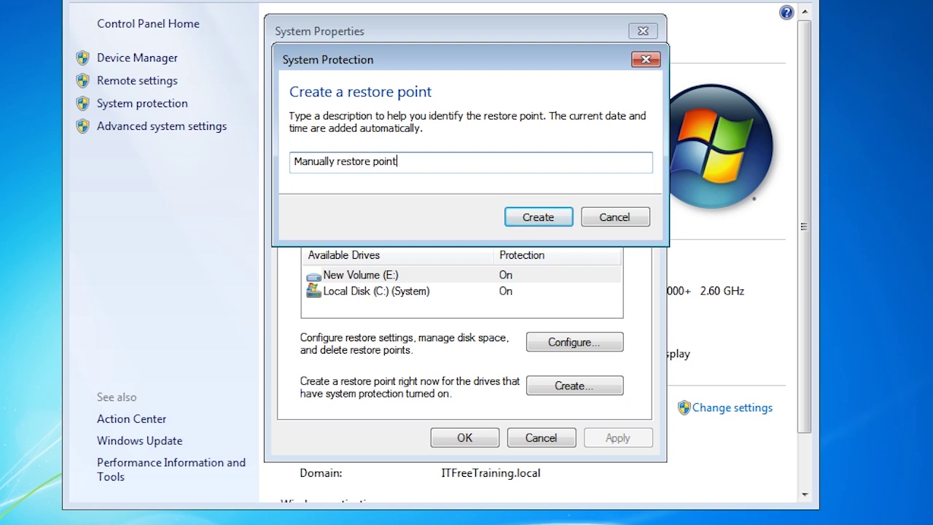
pyautogui.click(563, 224)
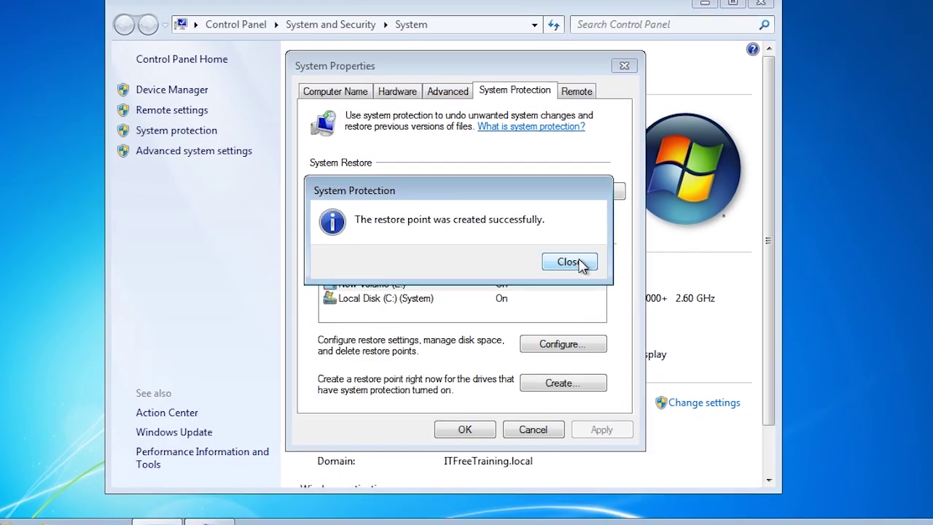
pyautogui.click(569, 261)
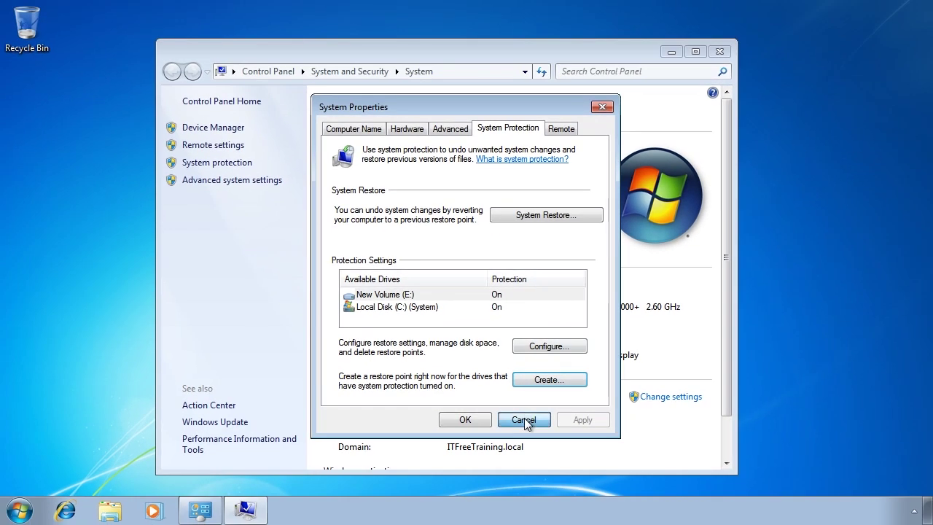
pyautogui.click(465, 430)
pyautogui.click(720, 53)
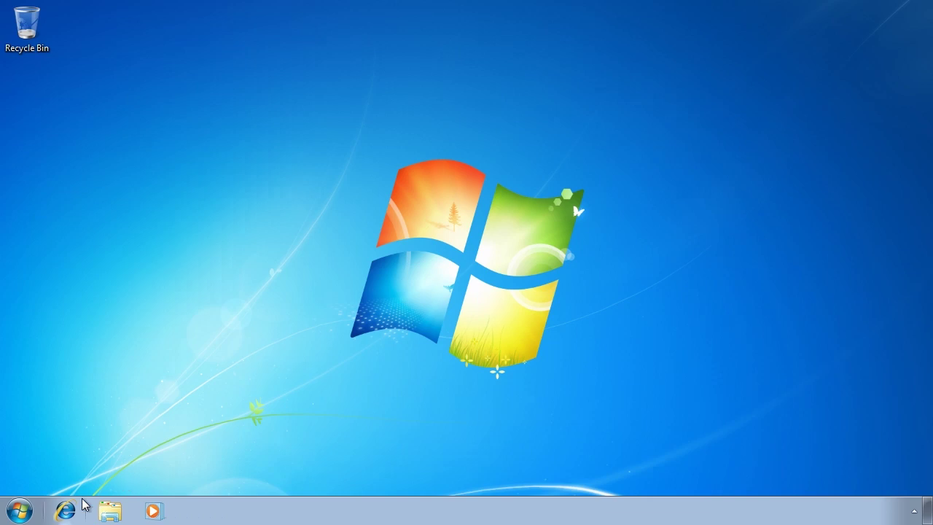
# Search for "system rep", view the Create a System Repair Disc tool, and cancel without creating a disc
pyautogui.click(21, 511)
pyautogui.write('system rep')
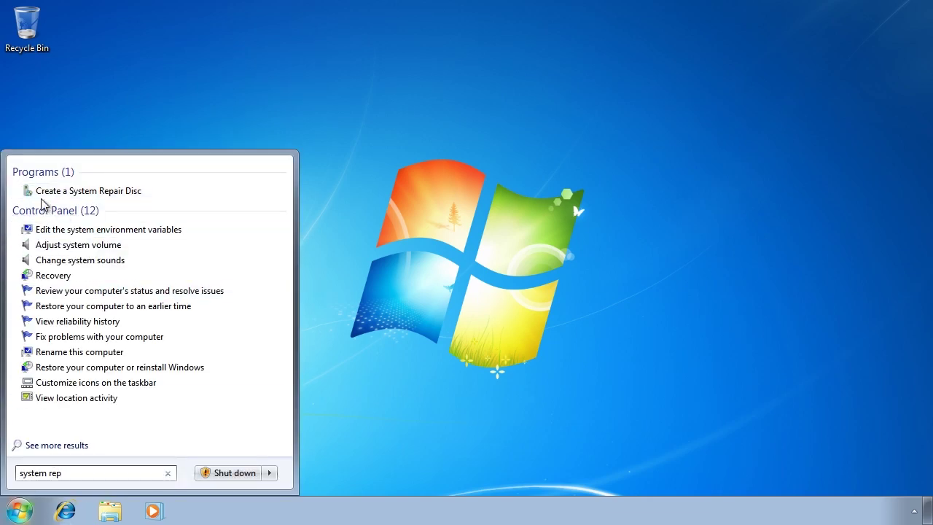
pyautogui.click(126, 192)
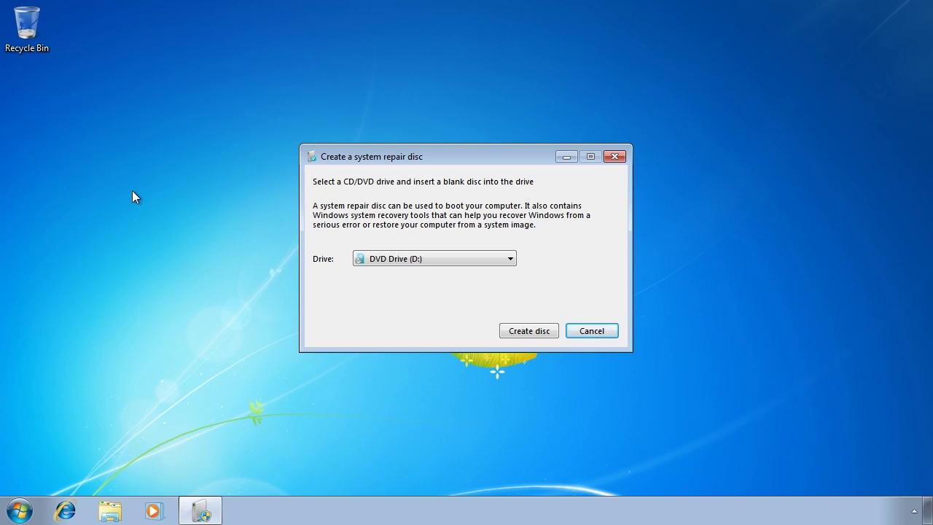
pyautogui.click(592, 331)
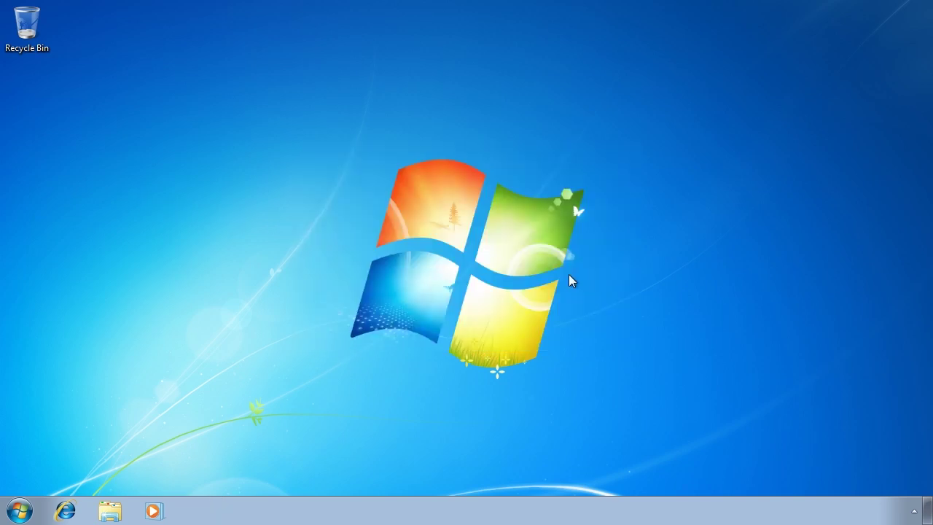
# Restart the computer, boot from the DVD, and choose x64 Recovery Mode [EMS Enabled] as the system to start
pyautogui.click(20, 511)
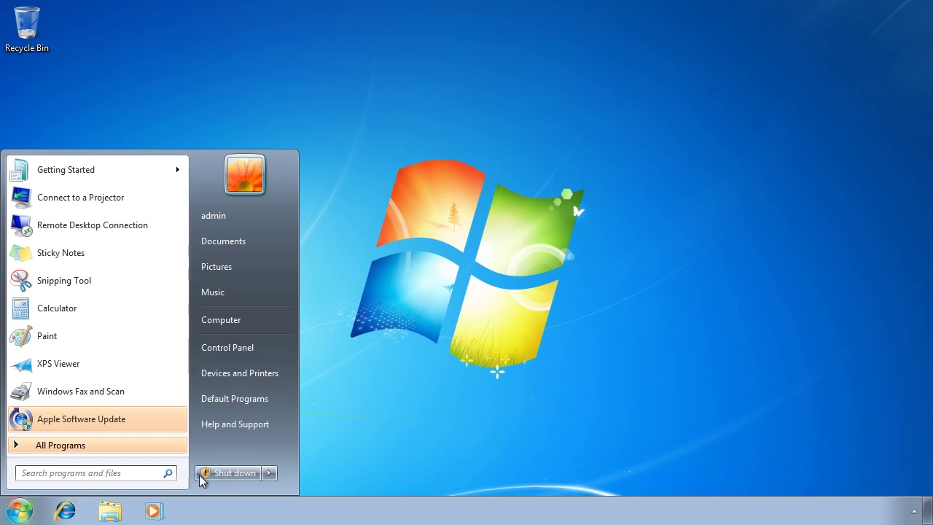
pyautogui.click(269, 474)
pyautogui.click(309, 440)
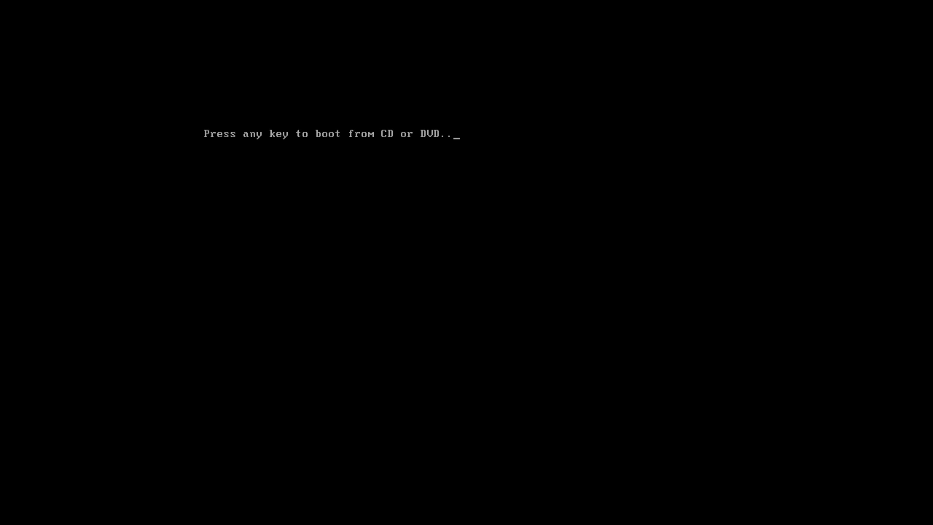
pyautogui.press('Return')
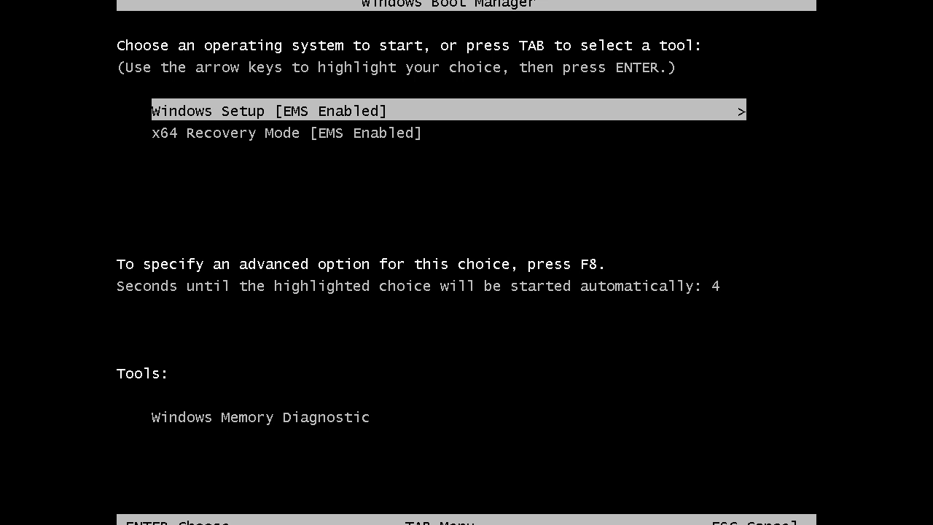
pyautogui.press('Down')
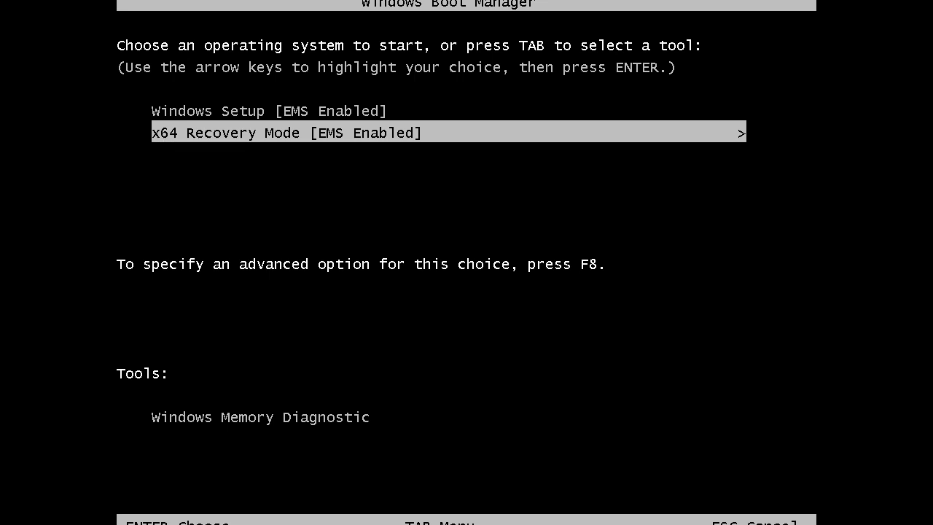
pyautogui.press('Return')
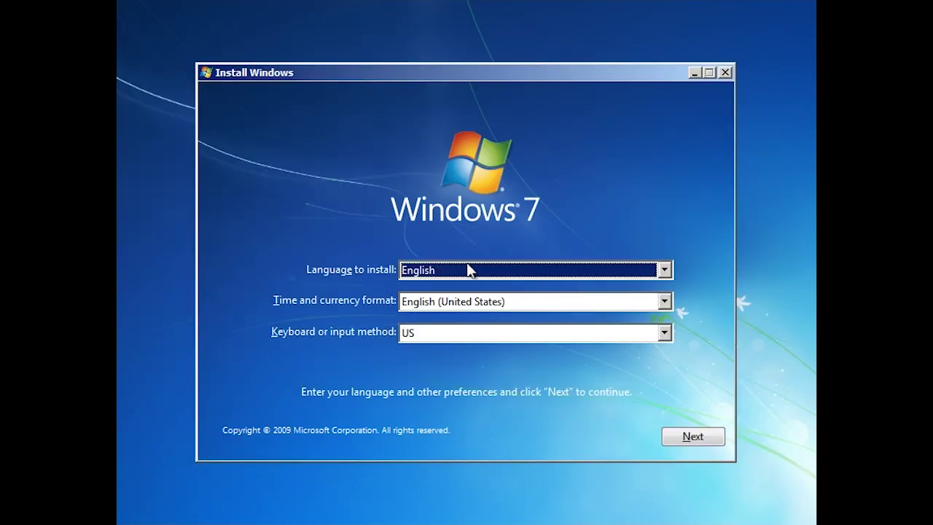
# Accept the English language and US keyboard settings and open the repair tools for the Windows 7 installation
pyautogui.click(692, 434)
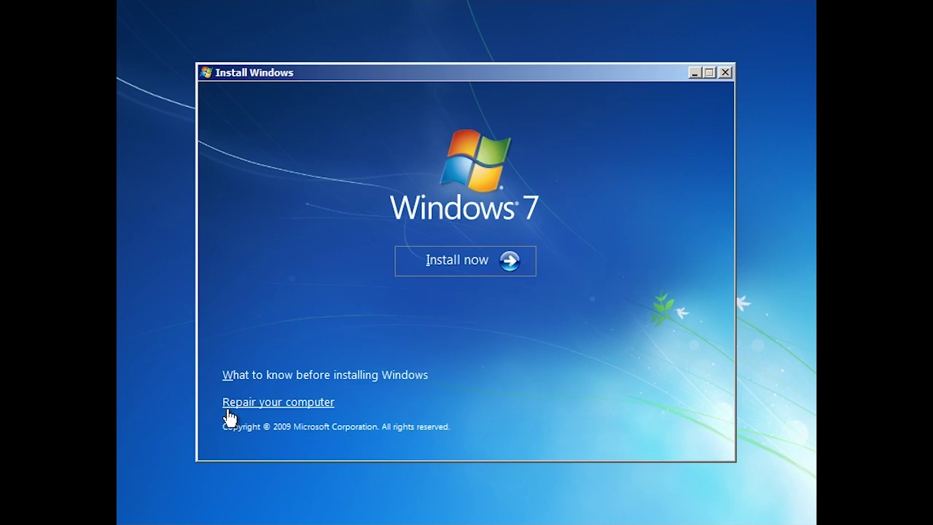
pyautogui.click(323, 406)
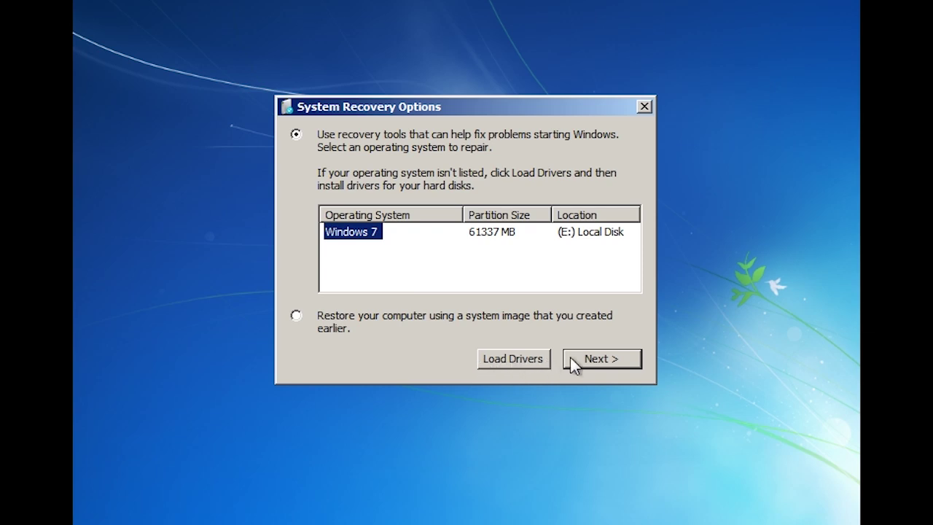
pyautogui.click(617, 353)
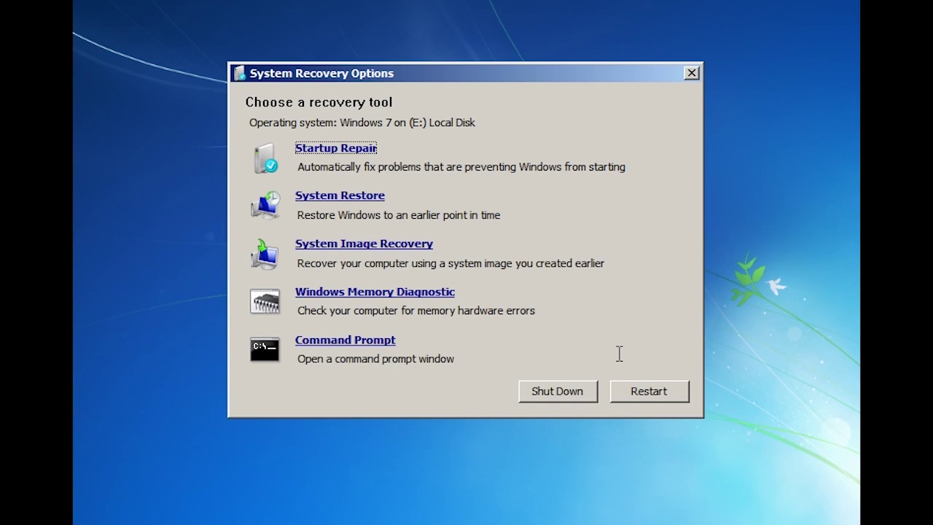
# Run System Restore with the "Manually restore point" restore point on Local Disk (C:) and confirm starting the restore
pyautogui.click(368, 198)
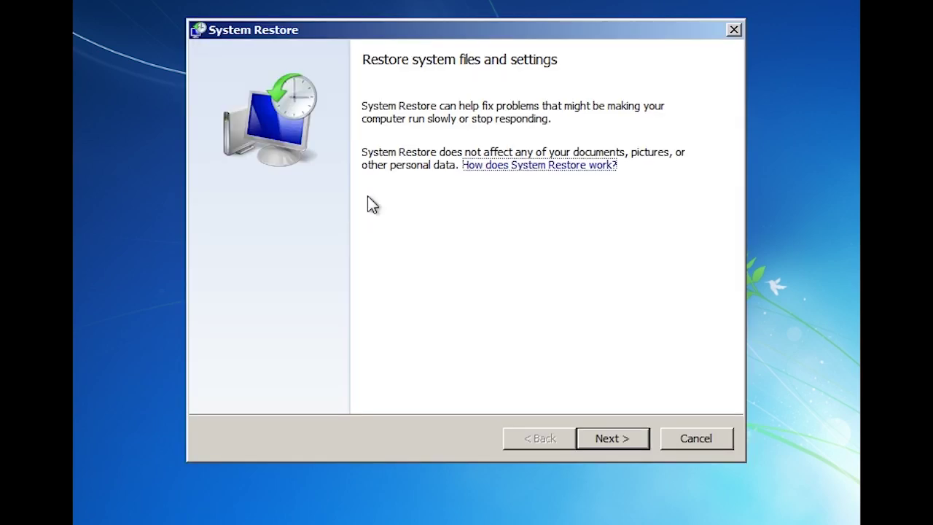
pyautogui.click(619, 440)
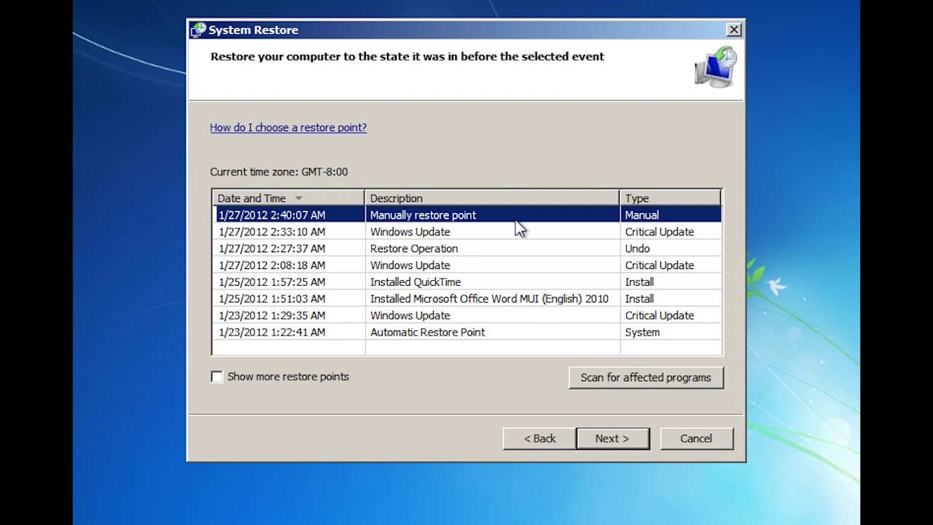
pyautogui.click(602, 441)
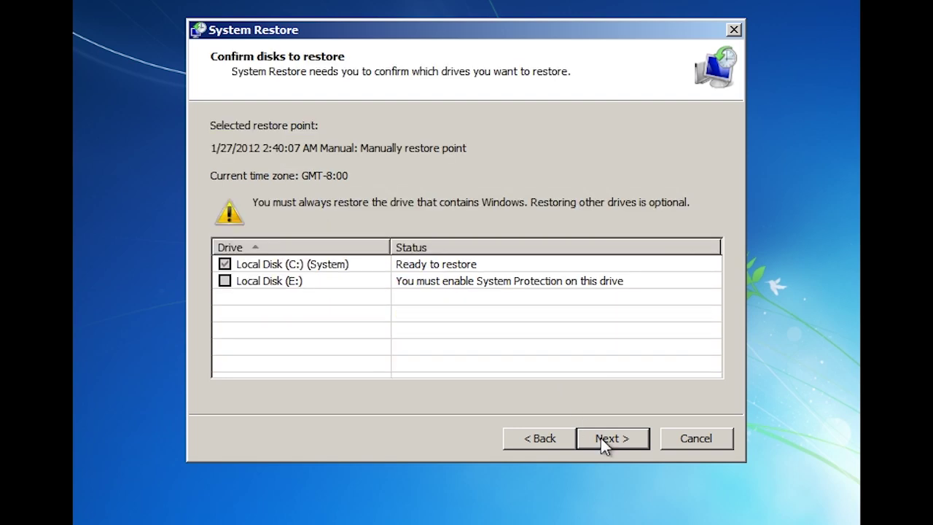
pyautogui.click(602, 439)
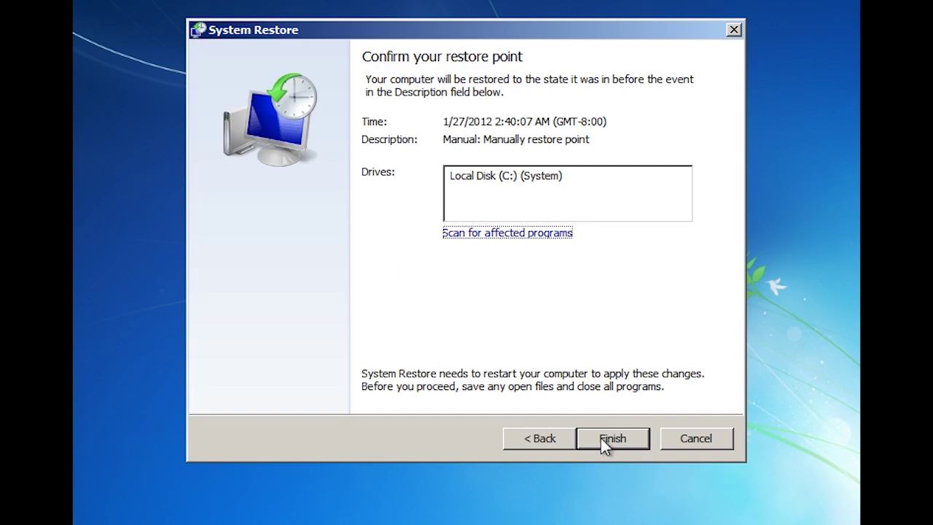
pyautogui.click(603, 439)
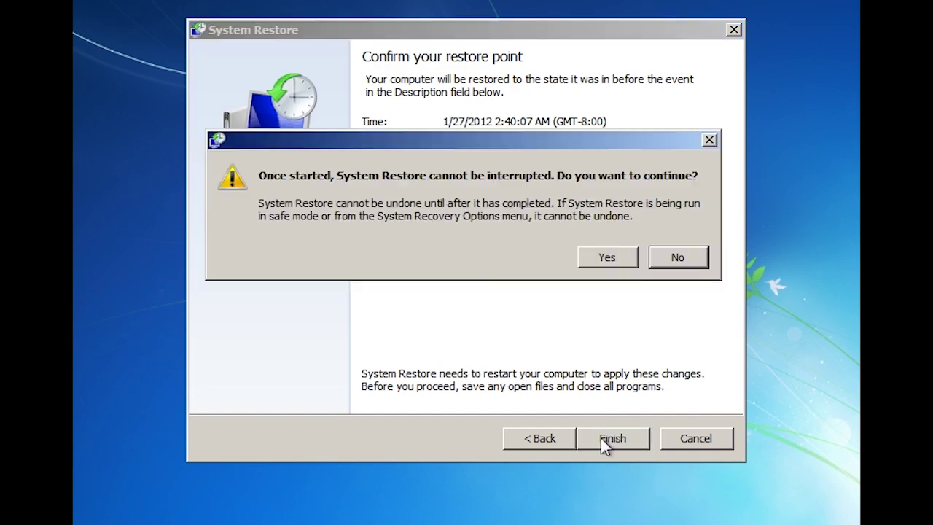
pyautogui.click(606, 258)
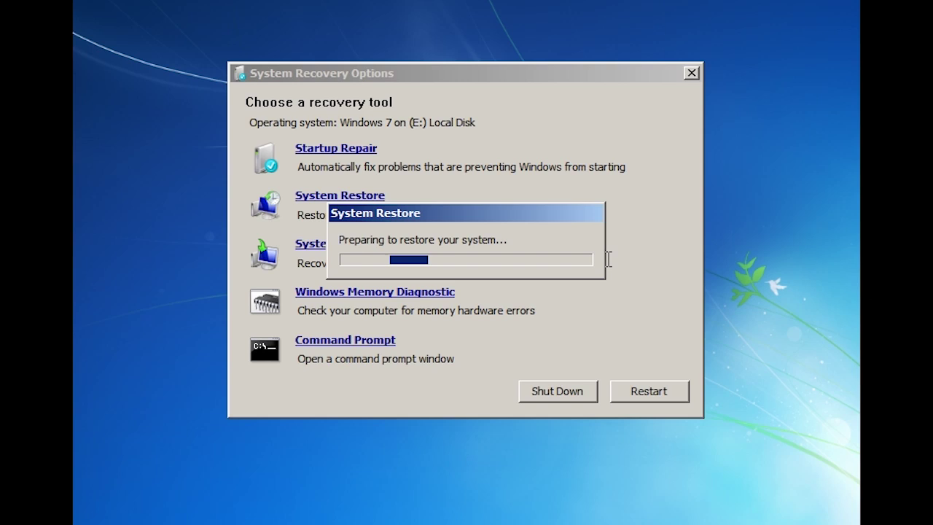